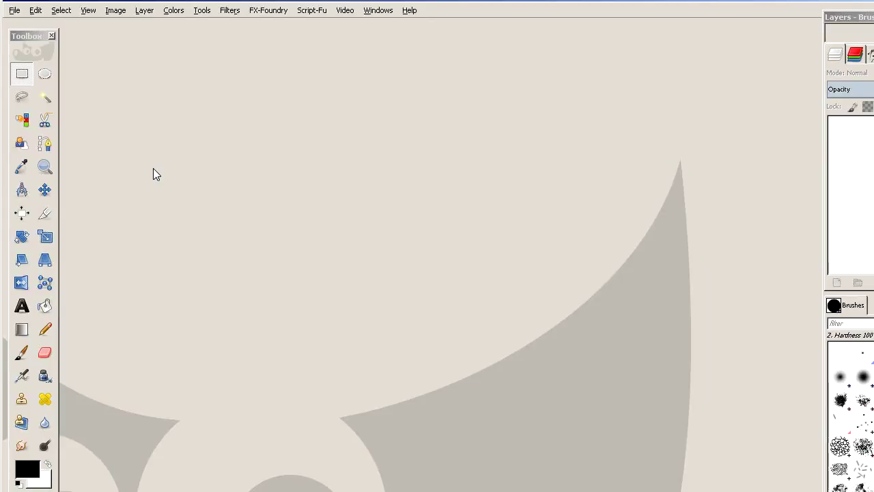
# - Create a new blank 640×480 image via File > New, leaving fullscreen to reach the menus
pyautogui.press('F11')
pyautogui.click(12, 26)
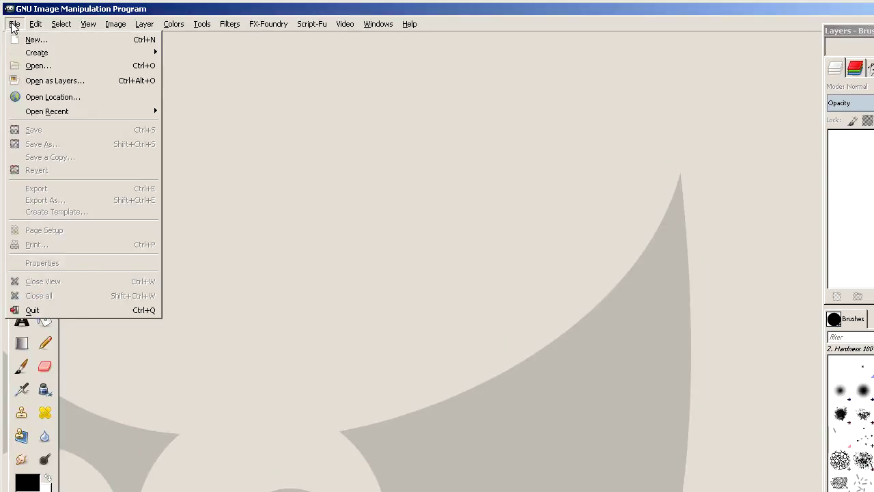
pyautogui.click(27, 41)
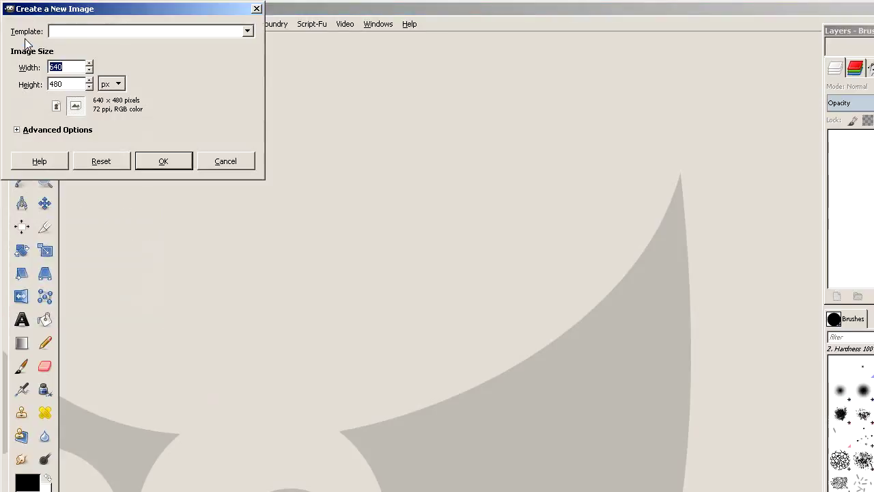
pyautogui.click(177, 160)
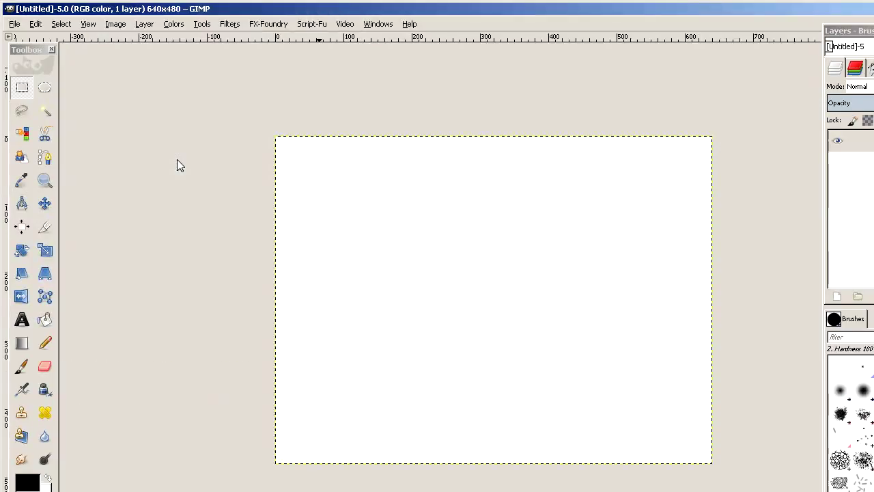
# - Bucket-fill the whole canvas solid black and get the Text tool ready
pyautogui.press('F11')
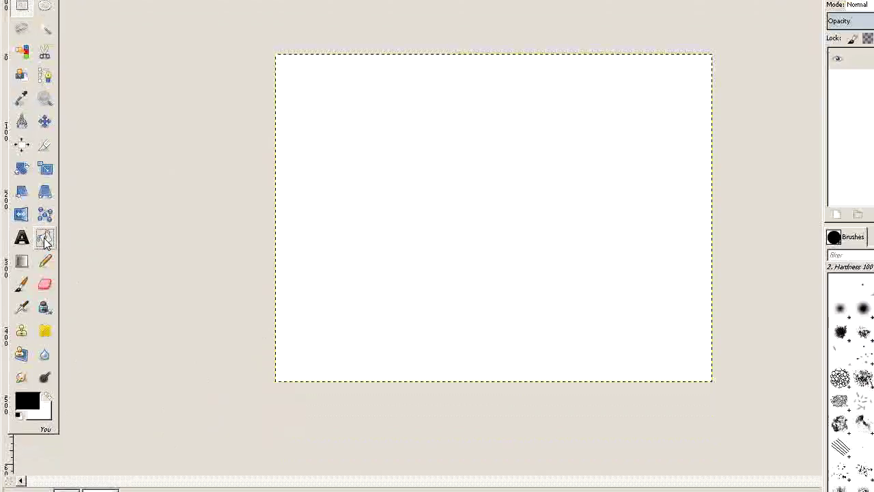
pyautogui.doubleClick(43, 238)
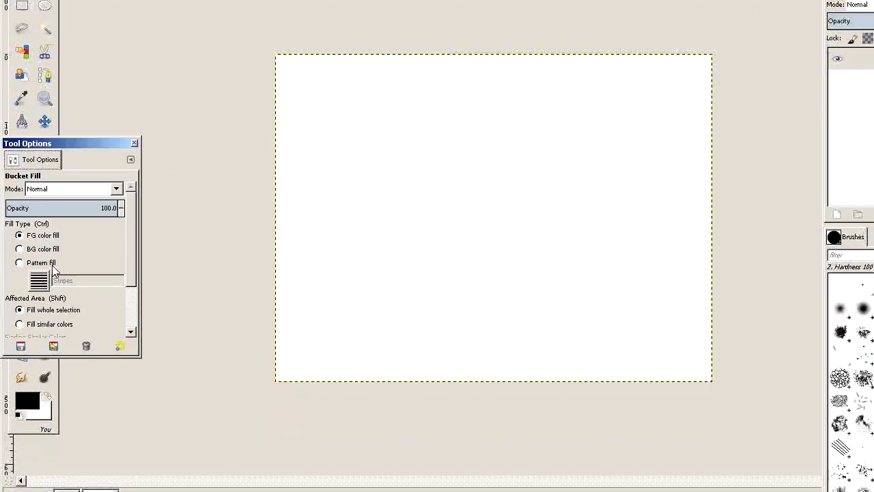
pyautogui.click(422, 279)
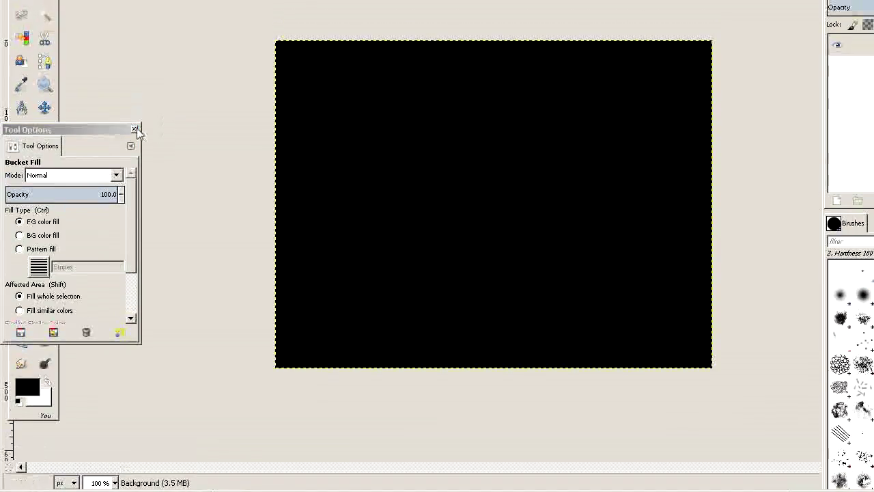
pyautogui.click(134, 130)
pyautogui.doubleClick(22, 225)
pyautogui.moveTo(73, 130); pyautogui.dragTo(166, 133)
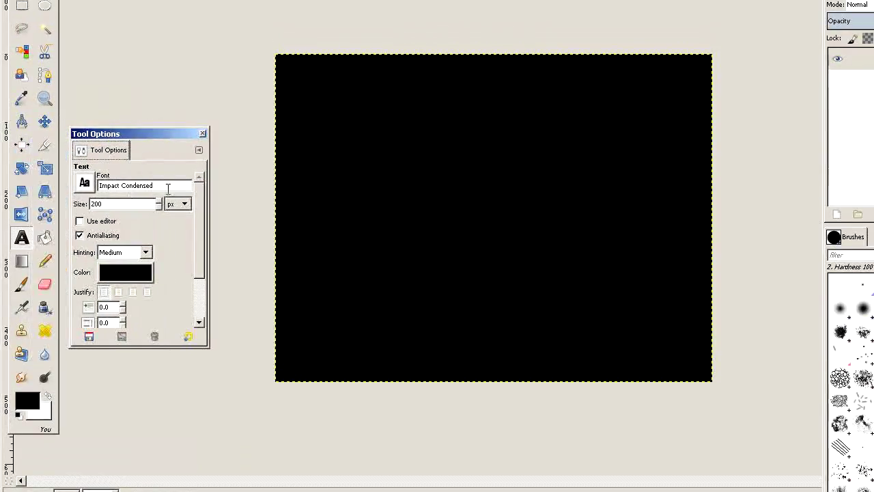
# - Add the word 'GIMP' in dark blue Impact Condensed text on the black canvas
pyautogui.click(123, 284)
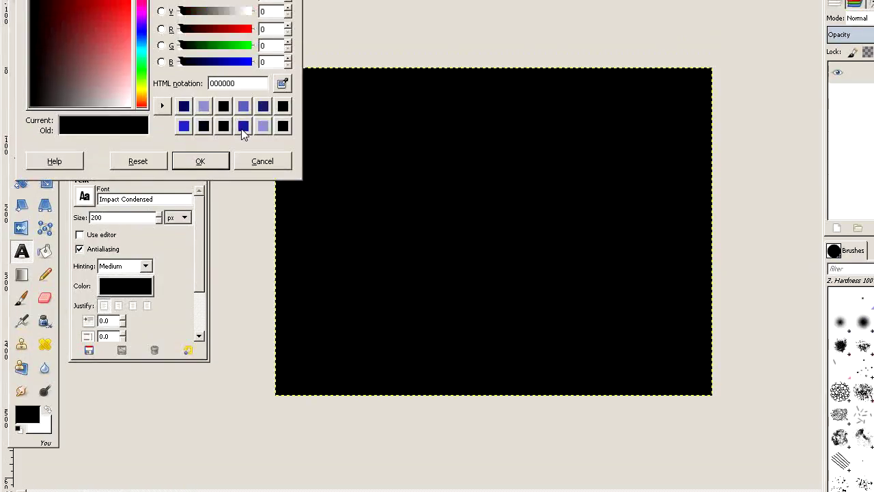
pyautogui.click(243, 125)
pyautogui.click(200, 162)
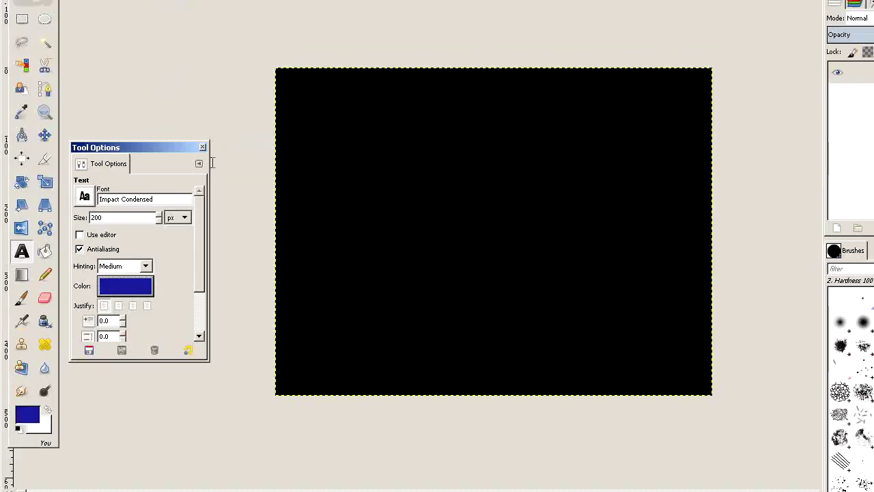
pyautogui.click(333, 221)
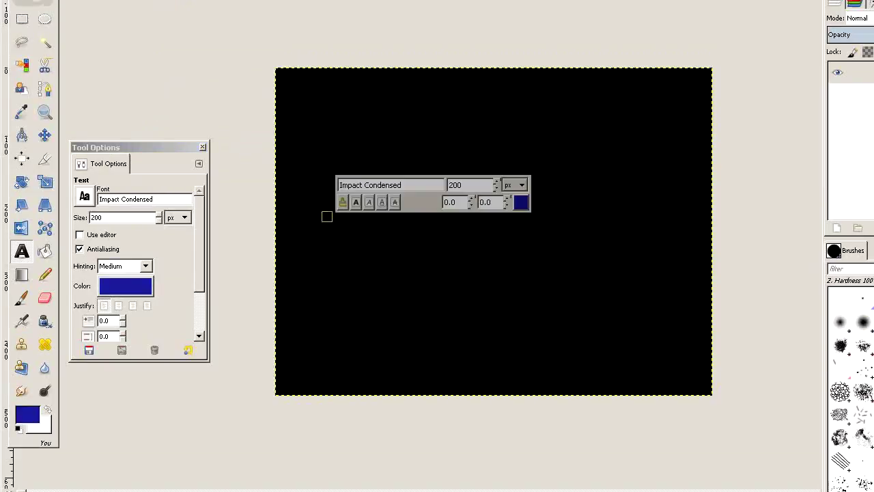
pyautogui.write('GIM')
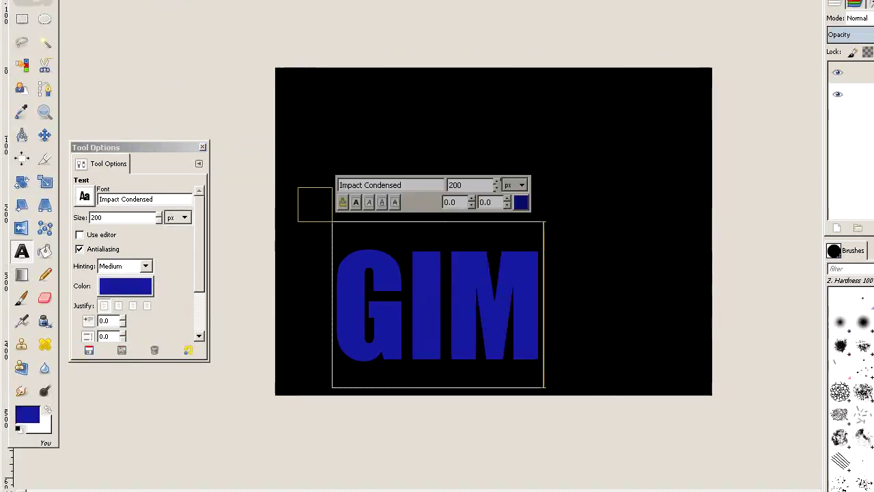
pyautogui.write('P')
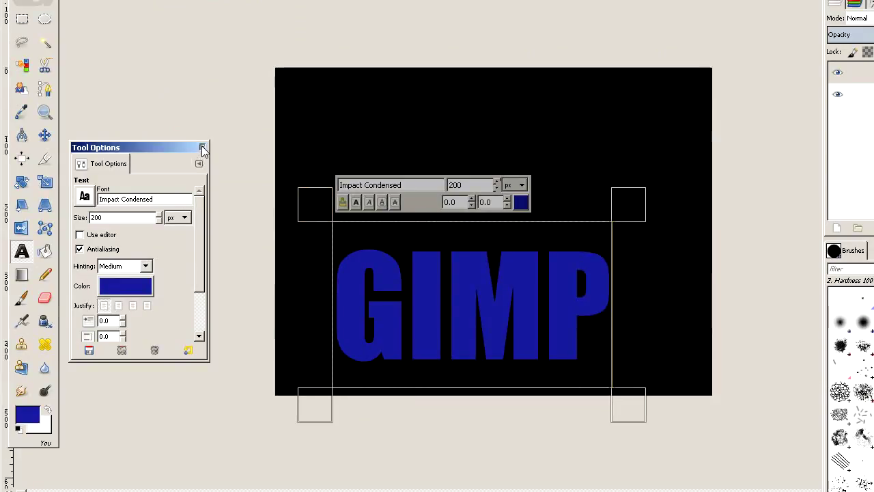
pyautogui.click(202, 147)
pyautogui.click(44, 135)
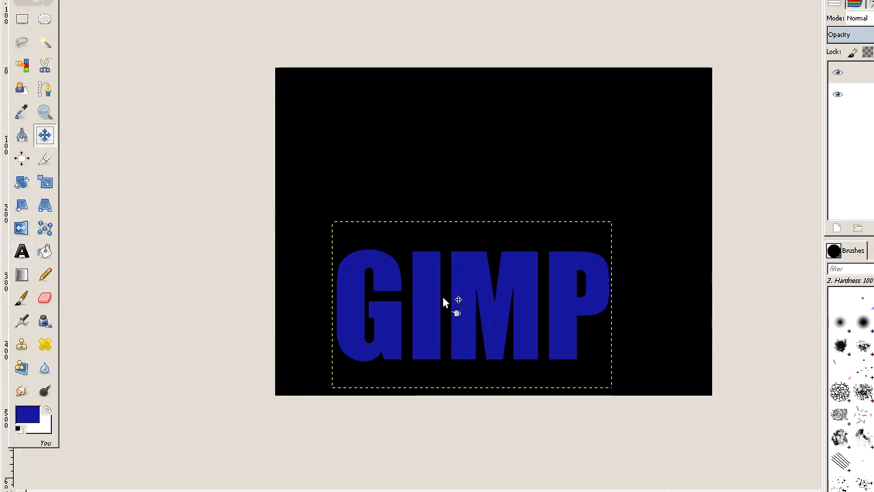
# - Centre the GIMP text and enlarge its layer to the full 640×480 image size
pyautogui.moveTo(464, 308); pyautogui.dragTo(473, 236)
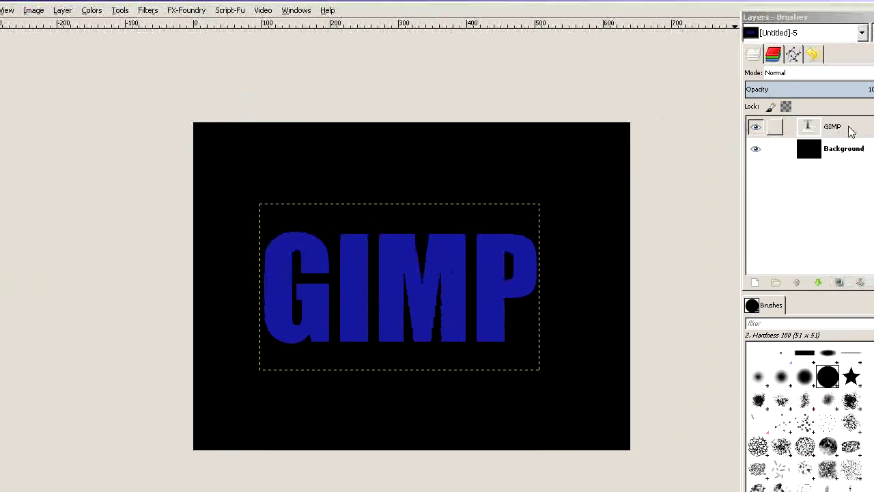
pyautogui.rightClick(821, 130)
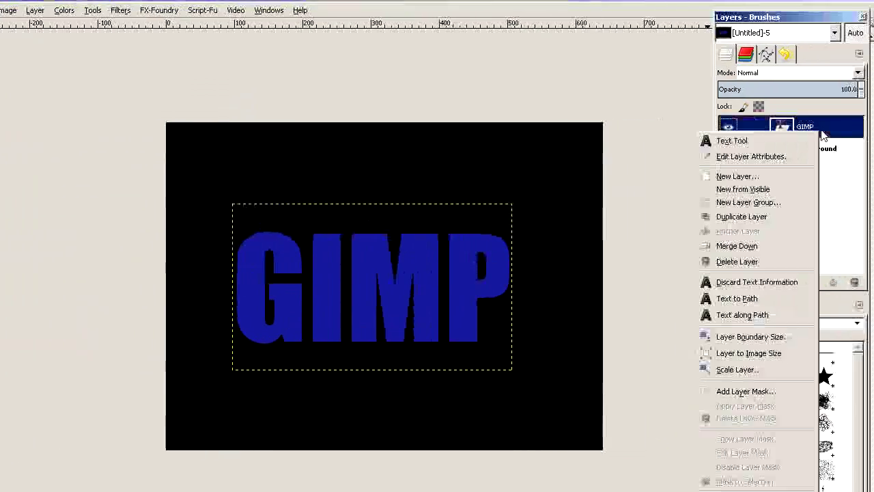
pyautogui.click(782, 353)
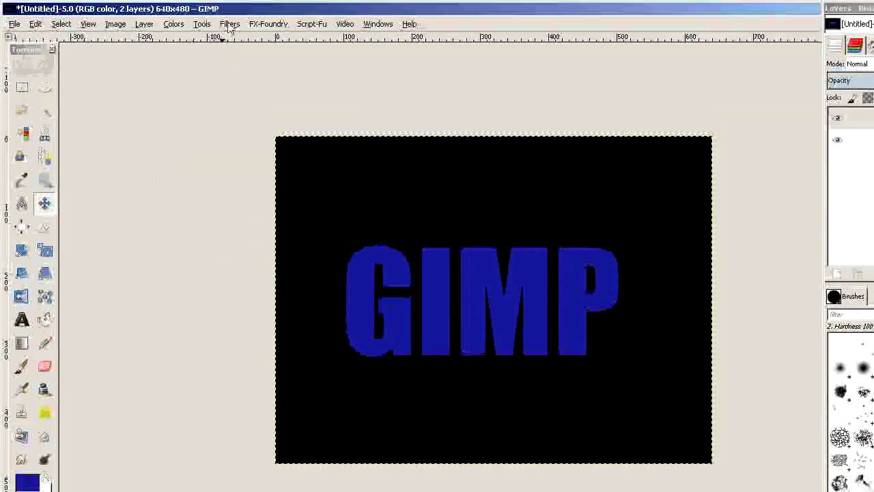
# - Apply Map Object with Rotation X set to 16.0 to tilt the text into perspective
pyautogui.click(229, 25)
pyautogui.moveTo(306, 216)
pyautogui.click(440, 275)
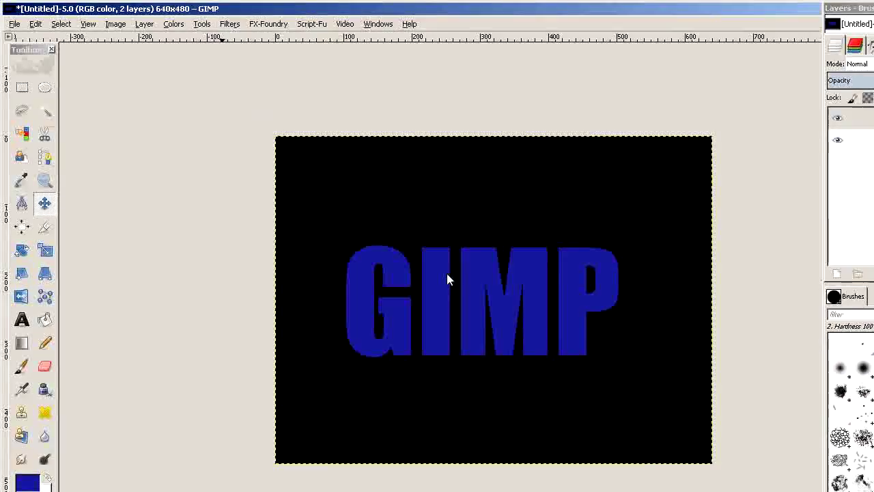
pyautogui.moveTo(464, 189); pyautogui.dragTo(183, 132)
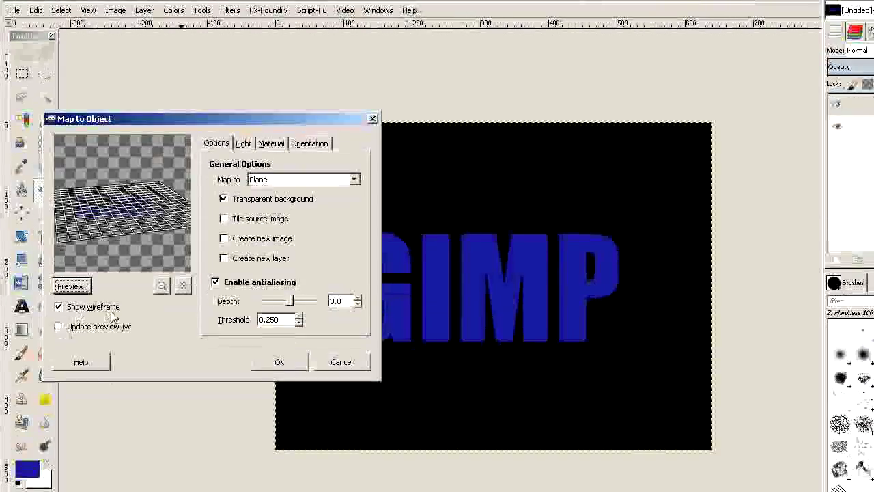
pyautogui.click(313, 147)
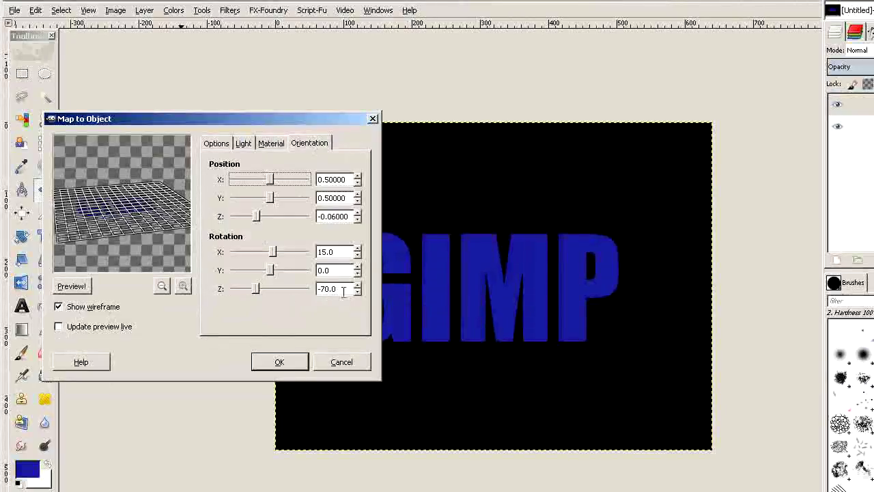
pyautogui.click(357, 250)
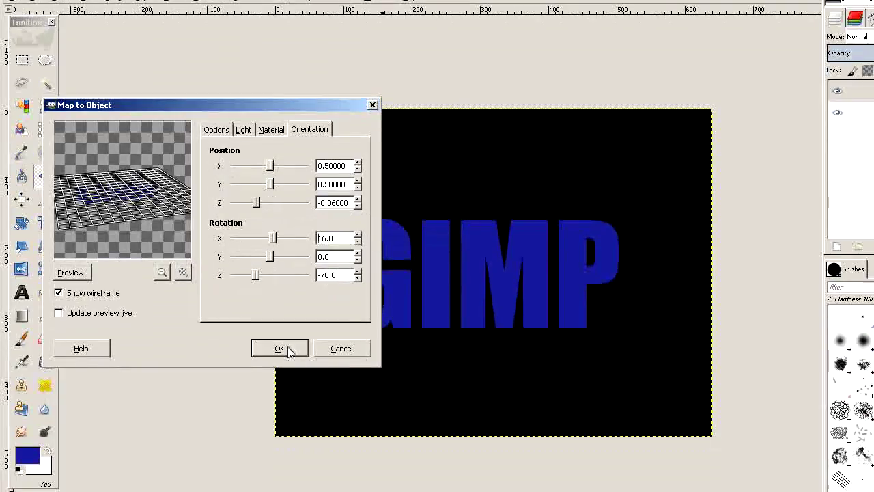
pyautogui.click(280, 349)
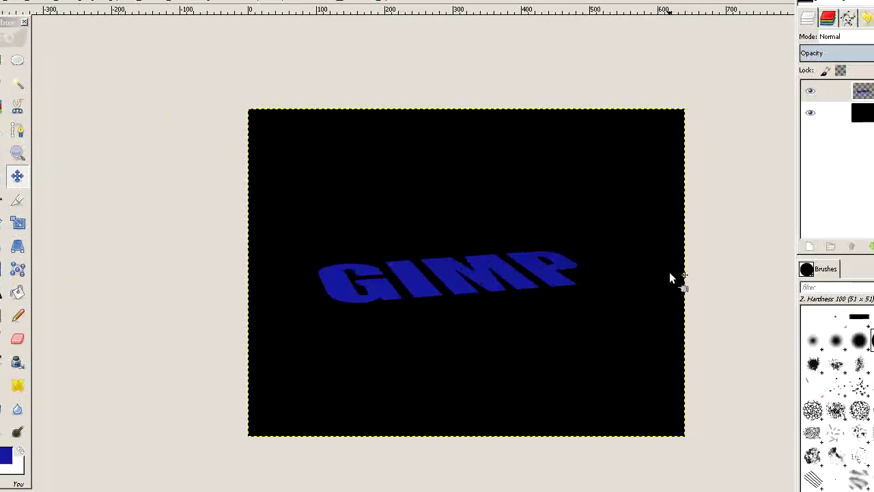
# - Load the GIMP layer's alpha as a selection and add a new transparent layer
pyautogui.rightClick(820, 117)
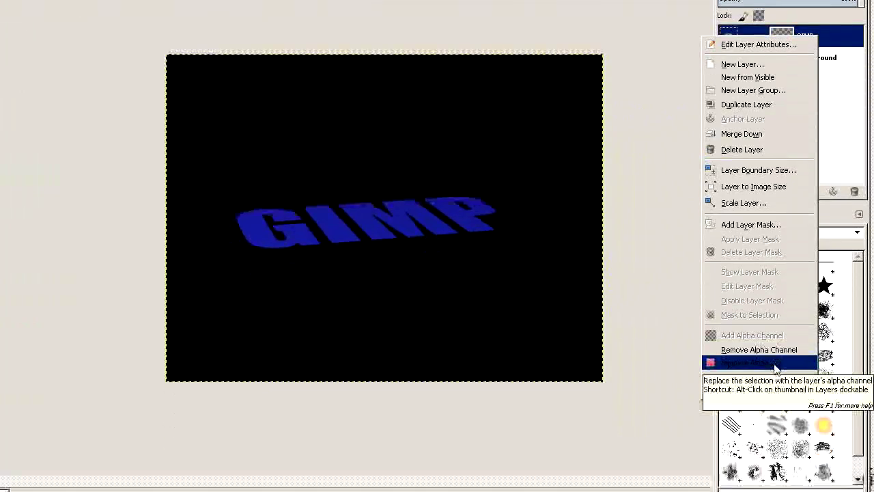
pyautogui.click(775, 381)
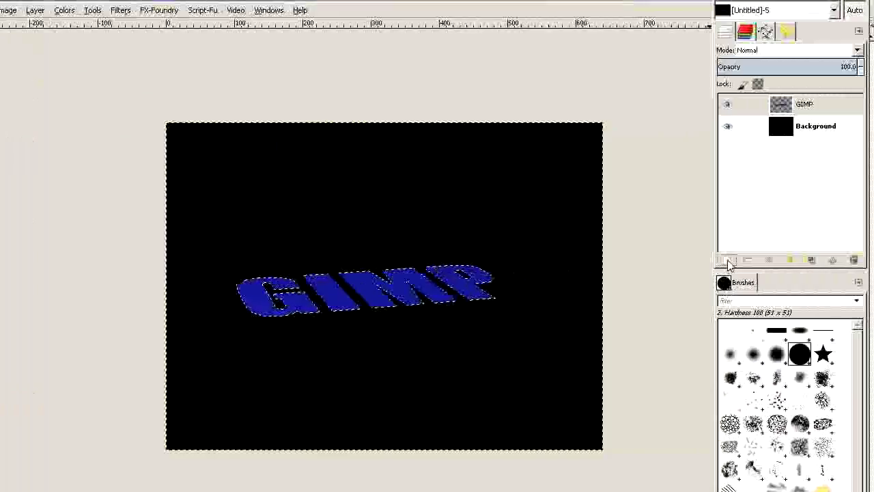
pyautogui.click(739, 260)
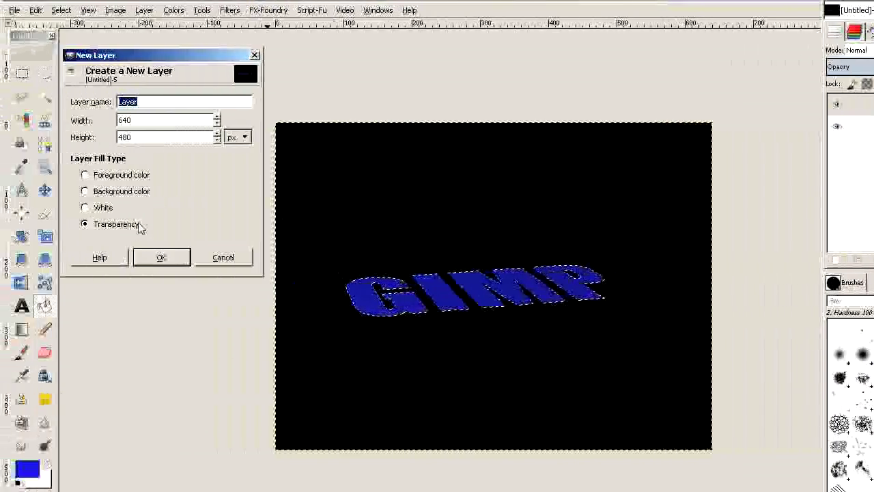
pyautogui.click(149, 258)
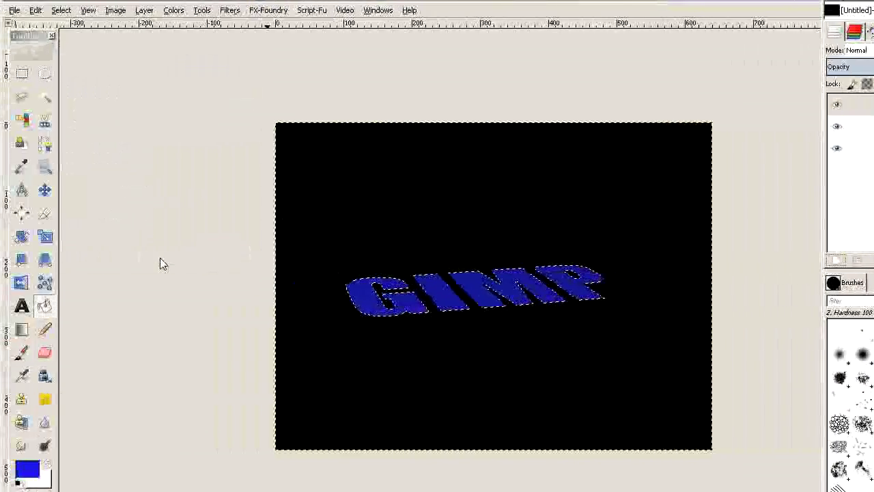
# - Fill the text selection with light blue 6567cf on the new layer, then deselect
pyautogui.click(27, 468)
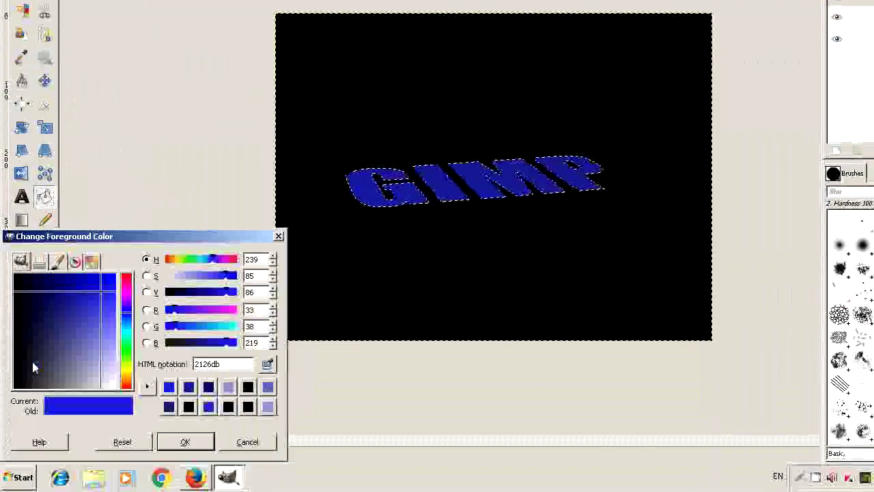
pyautogui.click(77, 316)
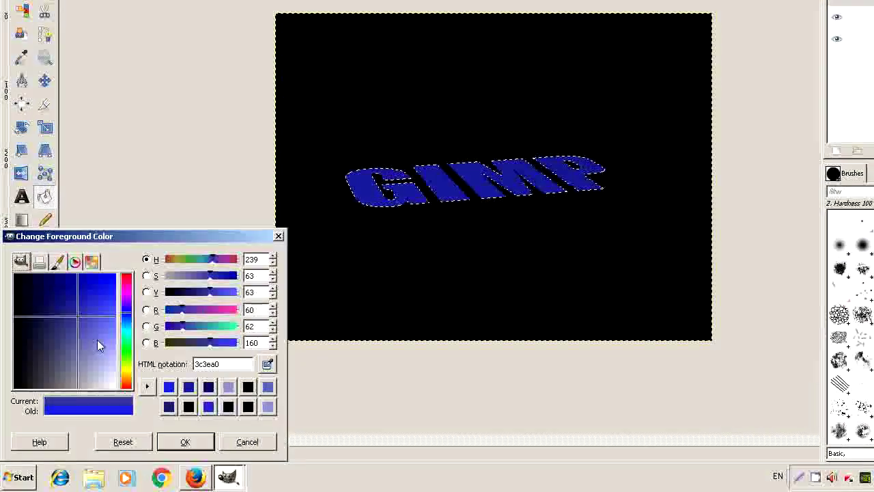
pyautogui.click(96, 330)
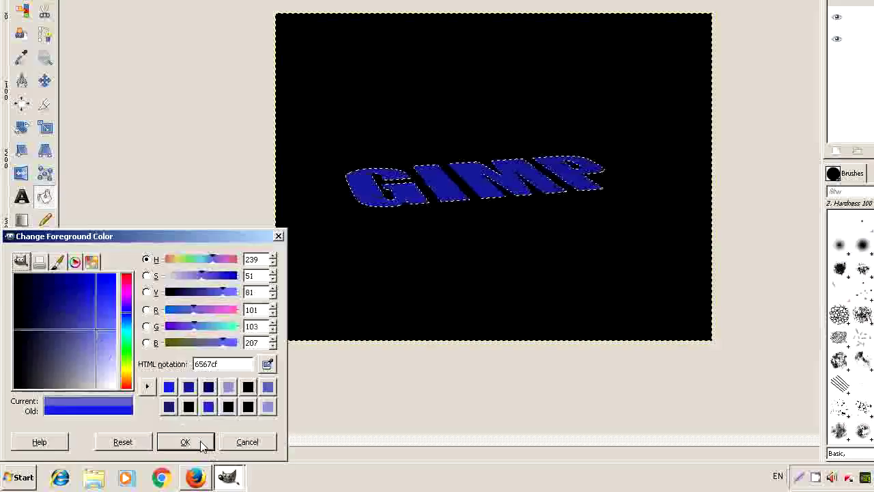
pyautogui.click(200, 441)
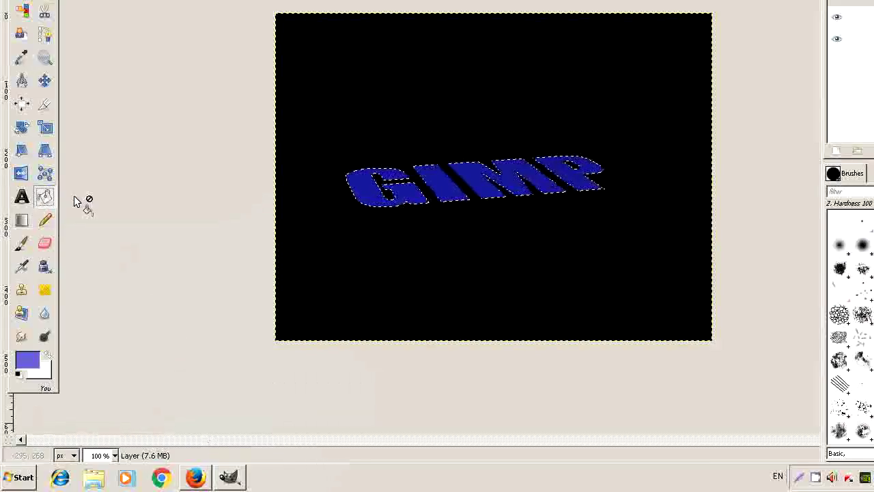
pyautogui.click(369, 194)
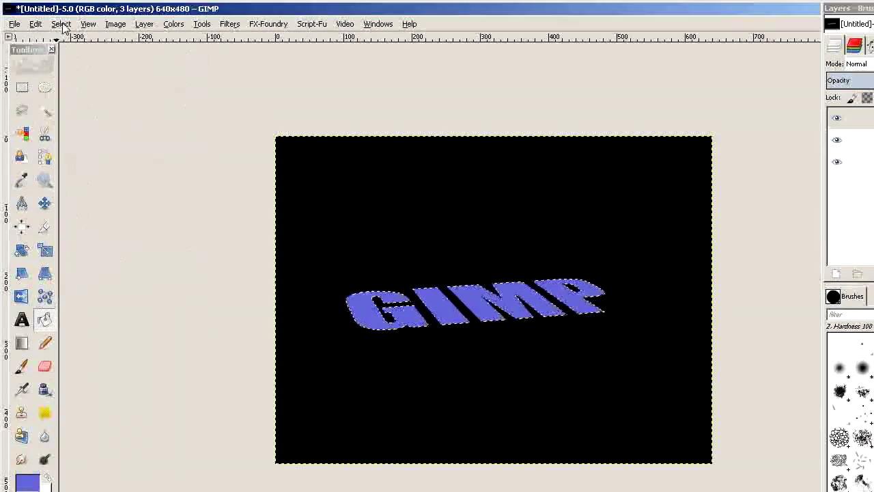
pyautogui.click(61, 24)
pyautogui.click(78, 55)
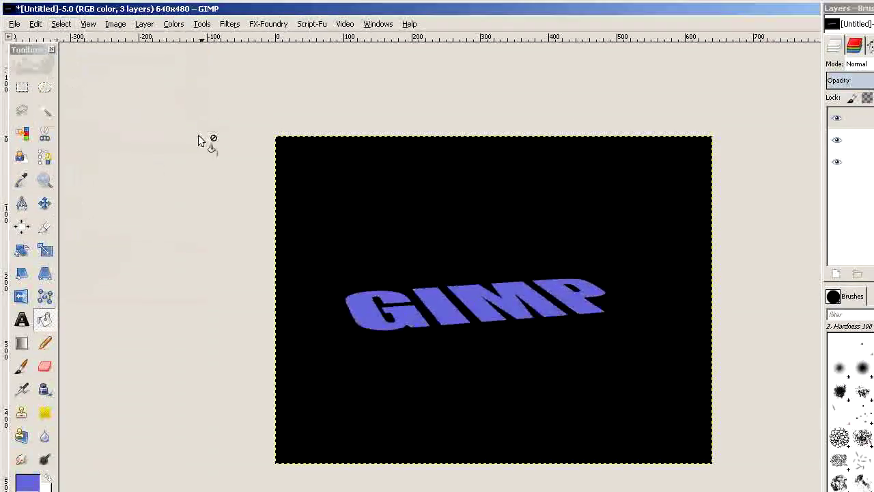
# - Apply a Linear Motion Blur of length 30 at angle 270 to the light blue layer
pyautogui.click(229, 25)
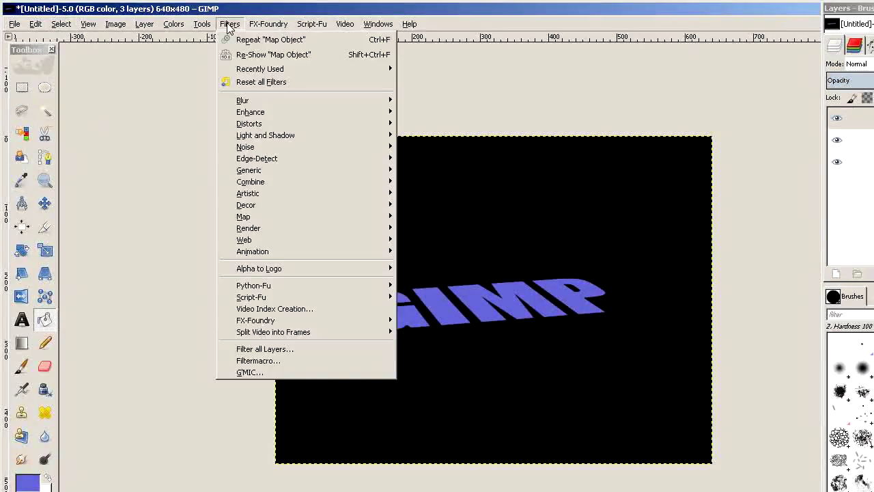
pyautogui.moveTo(304, 101)
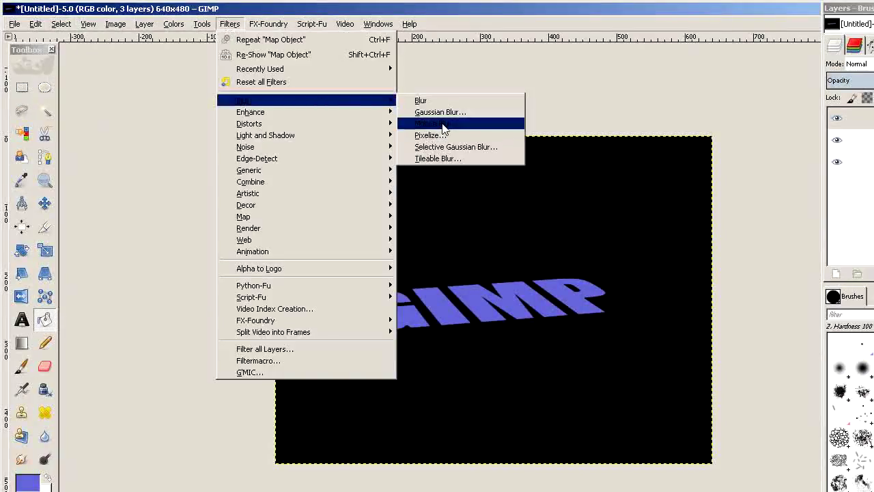
pyautogui.click(442, 126)
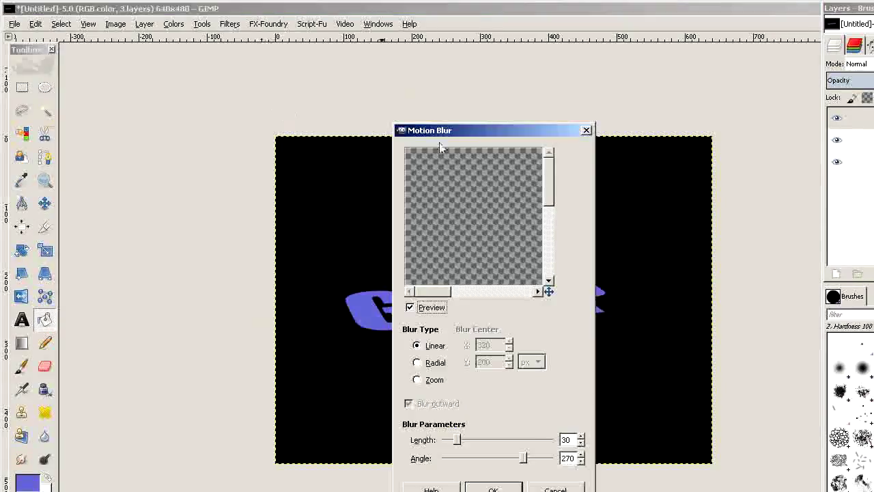
pyautogui.moveTo(502, 130); pyautogui.dragTo(221, 93)
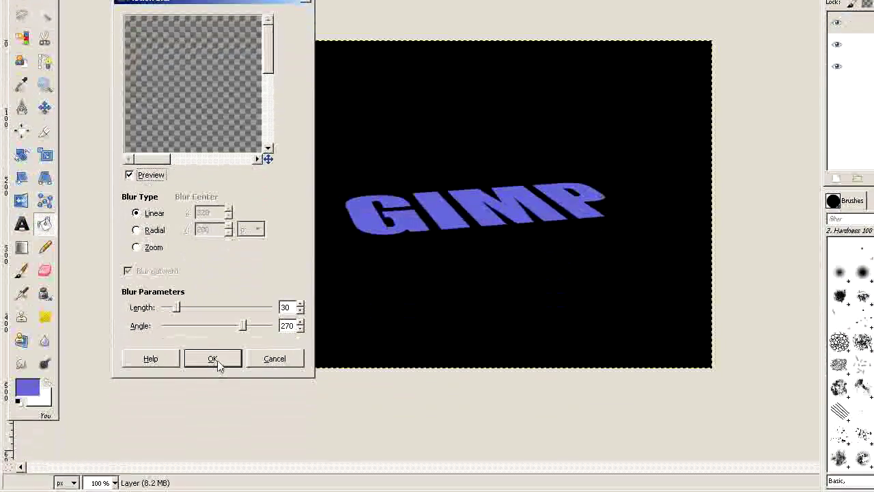
pyautogui.click(216, 374)
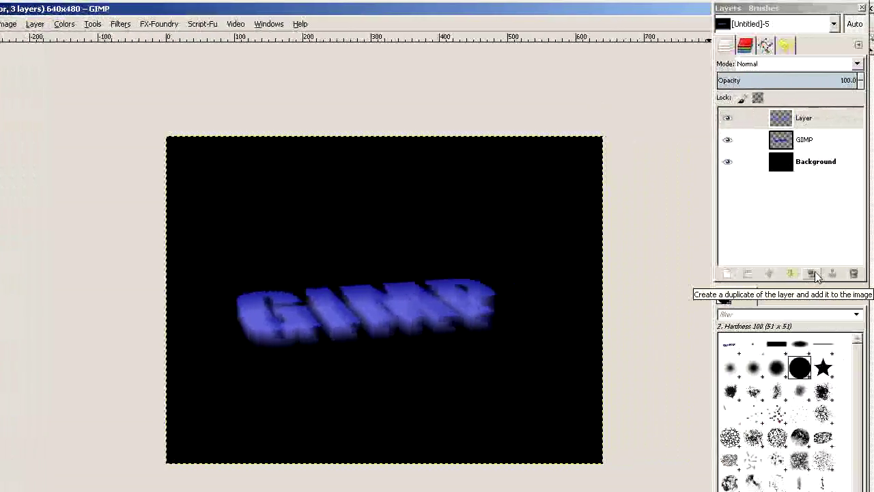
# - Duplicate the blurred layer five times, then delete the extra Layer copy #4
pyautogui.click(816, 274)
pyautogui.click(816, 274)
pyautogui.click(816, 273)
pyautogui.click(817, 273)
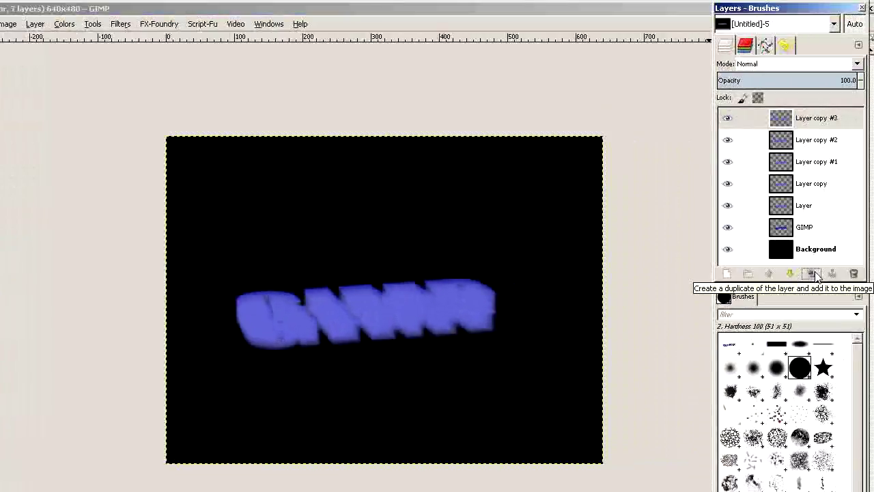
pyautogui.click(817, 274)
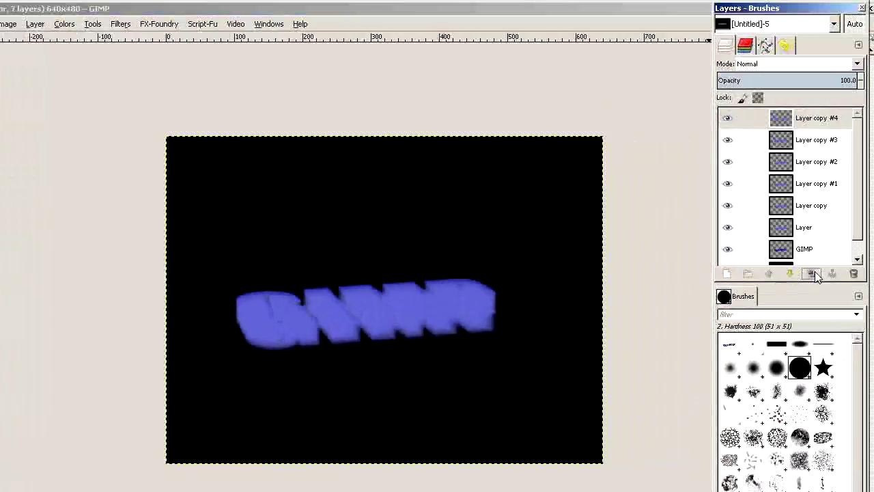
pyautogui.rightClick(818, 123)
pyautogui.press('Down')
pyautogui.press('Down')
pyautogui.press('Down')
pyautogui.press('Down')
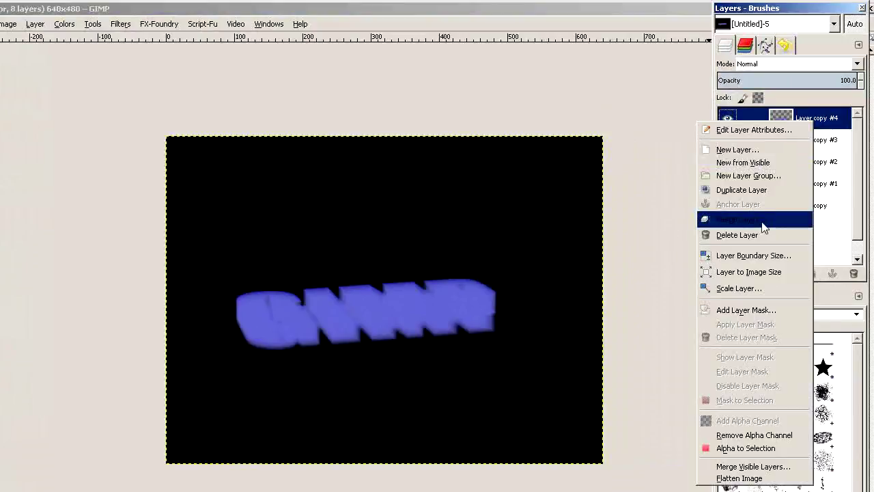
pyautogui.press('Down')
pyautogui.press('Return')
# - Merge Layer copies #3, #2, #1 and Layer copy down into Layer
pyautogui.rightClick(829, 125)
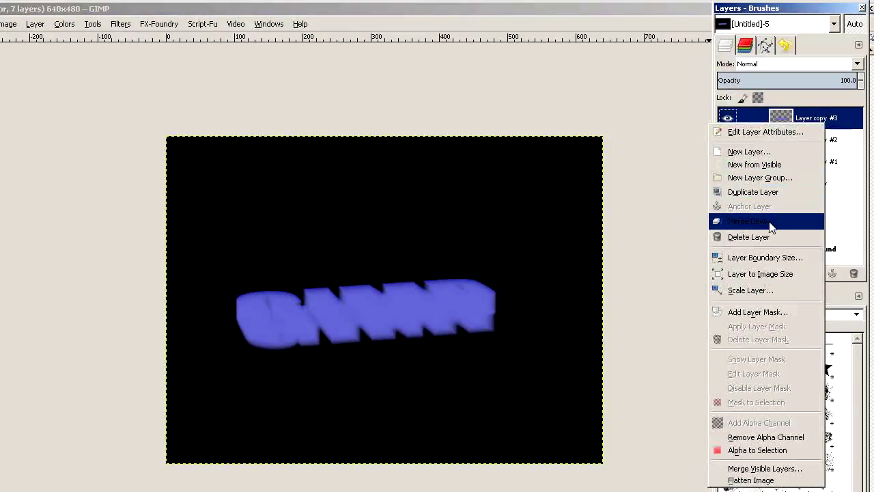
pyautogui.click(771, 226)
pyautogui.rightClick(838, 123)
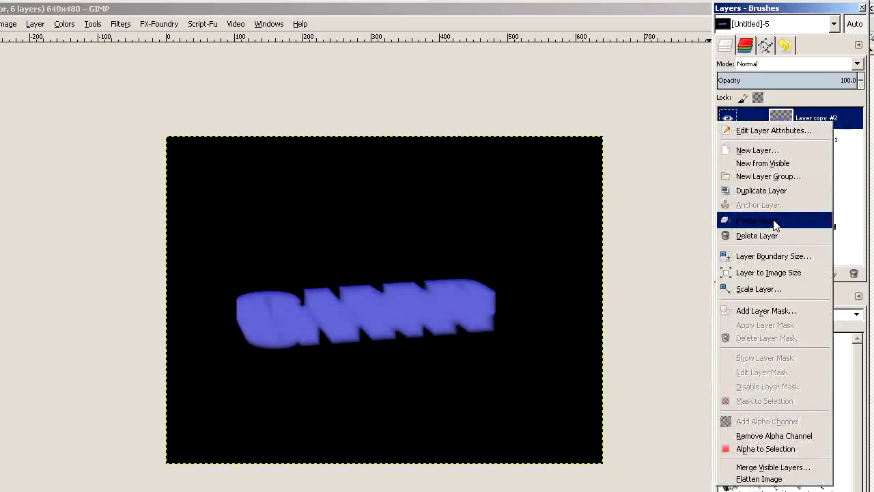
pyautogui.click(774, 222)
pyautogui.rightClick(827, 119)
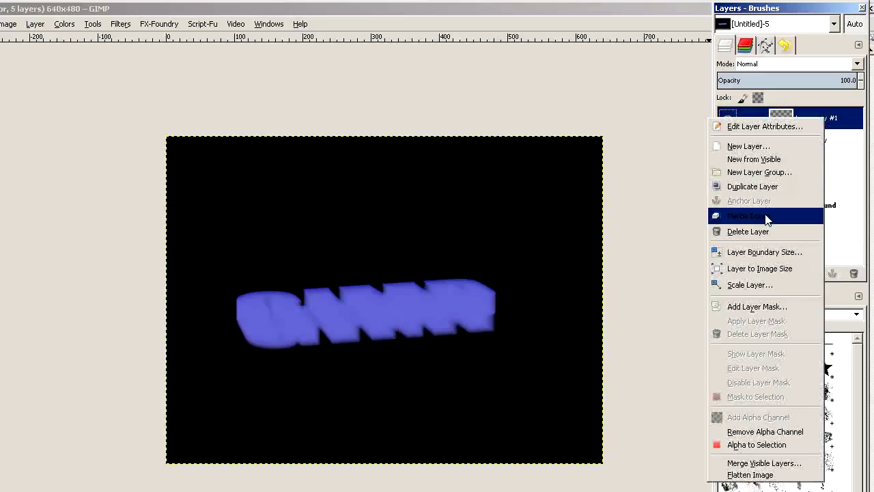
pyautogui.click(771, 215)
pyautogui.rightClick(825, 120)
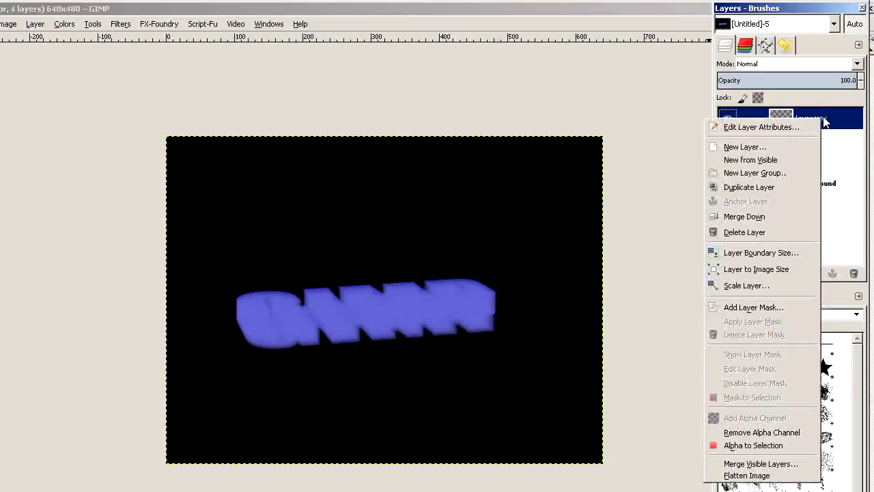
pyautogui.click(774, 225)
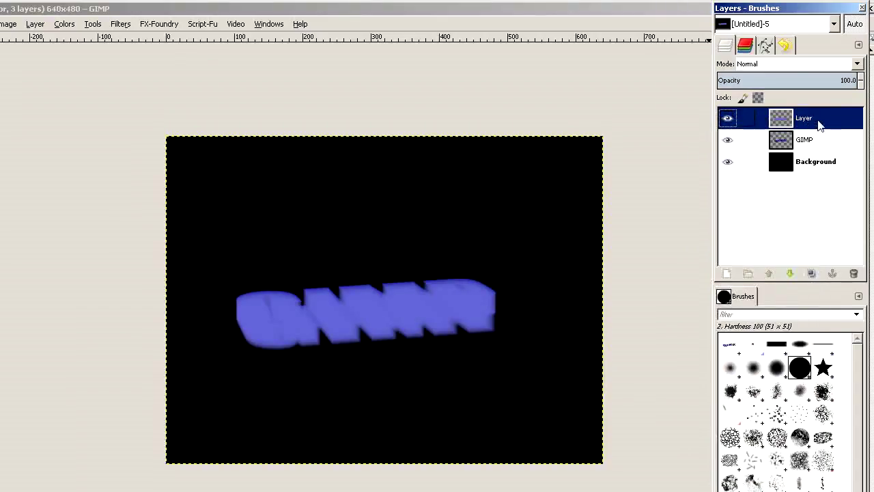
# - Duplicate the thickened blur layer four times and merge all copies back into Layer
pyautogui.click(812, 275)
pyautogui.click(812, 274)
pyautogui.click(812, 275)
pyautogui.click(812, 274)
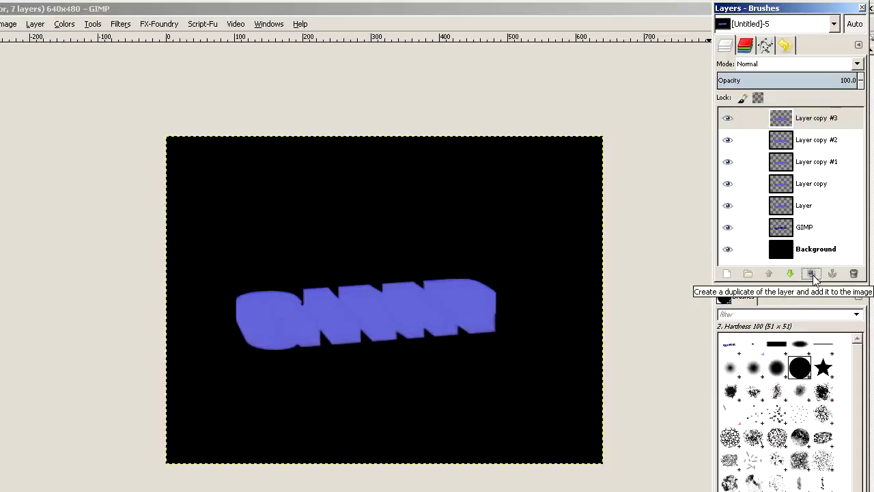
pyautogui.rightClick(827, 120)
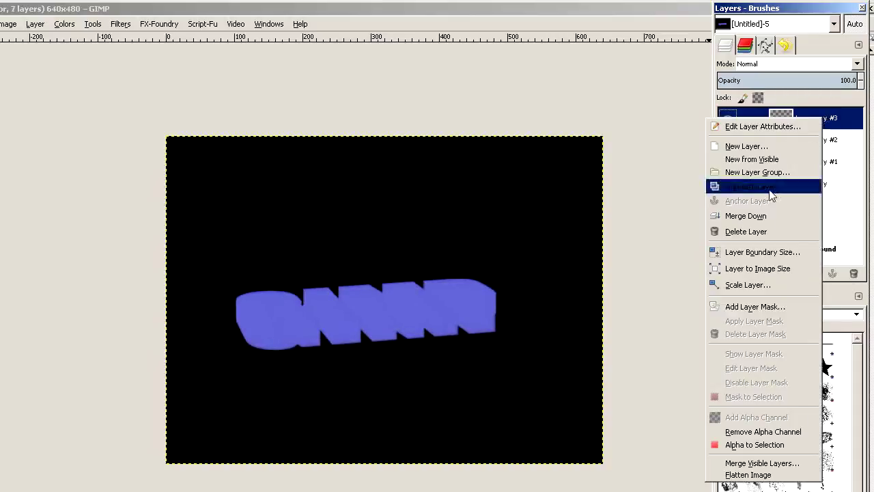
pyautogui.click(738, 214)
pyautogui.rightClick(813, 121)
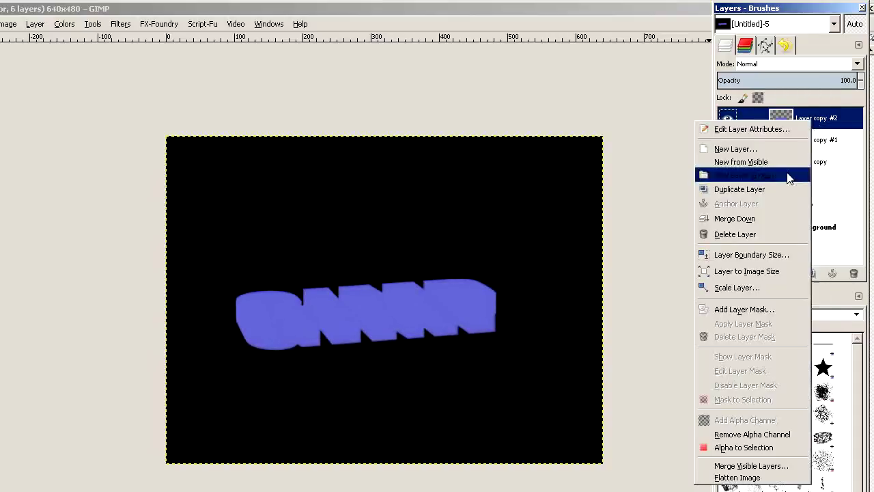
pyautogui.click(772, 217)
pyautogui.rightClick(814, 121)
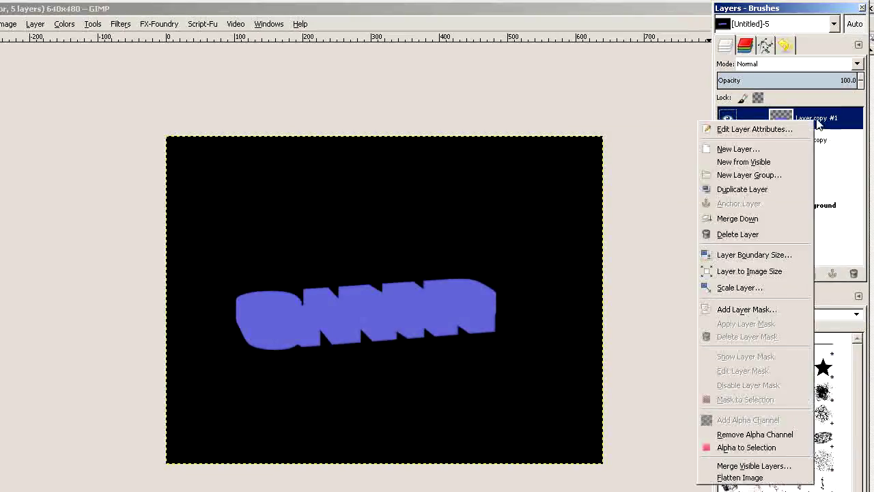
pyautogui.click(774, 219)
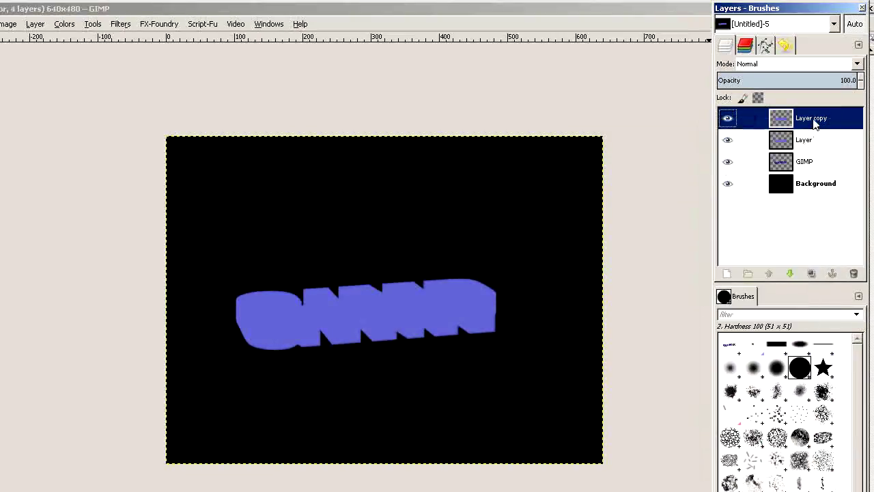
pyautogui.rightClick(811, 120)
pyautogui.click(775, 218)
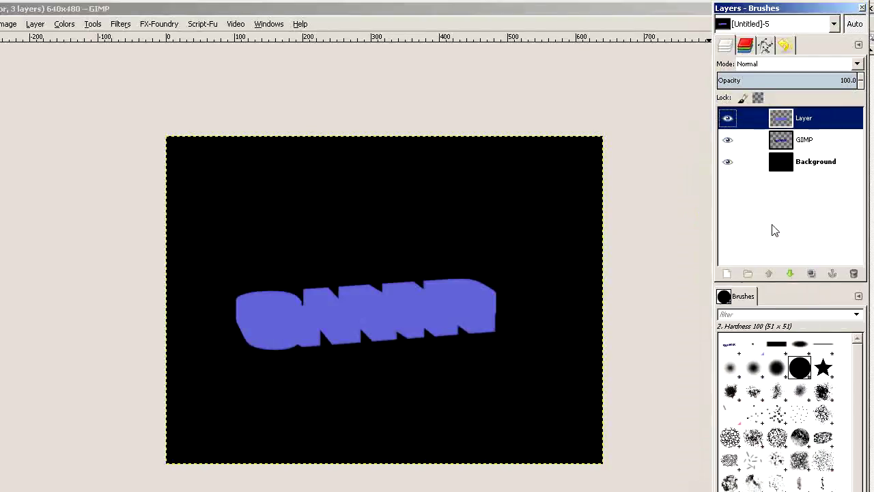
# - Stack three more copies, merge them into Layer, and lower it beneath the GIMP text
pyautogui.click(812, 273)
pyautogui.click(813, 273)
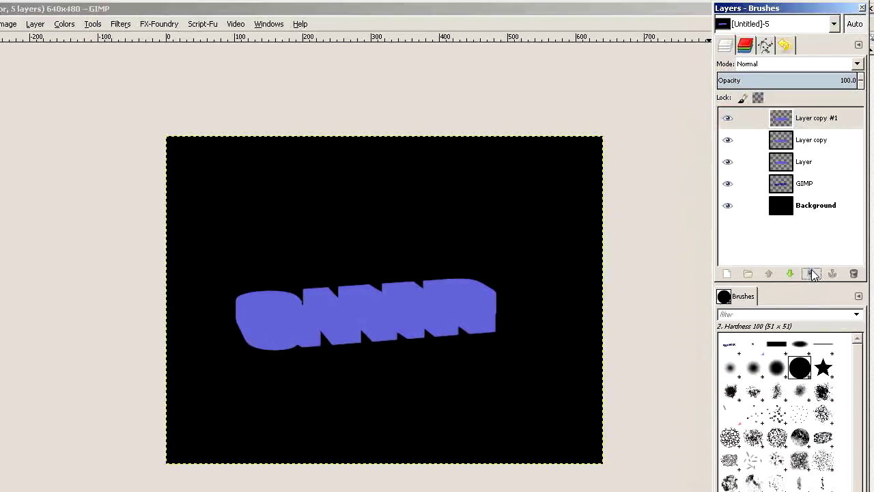
pyautogui.click(813, 274)
pyautogui.rightClick(819, 121)
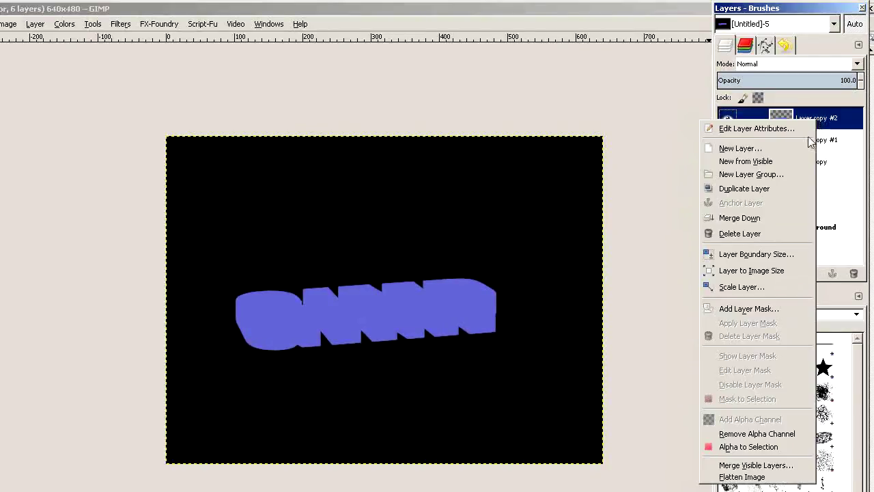
pyautogui.click(764, 219)
pyautogui.rightClick(820, 121)
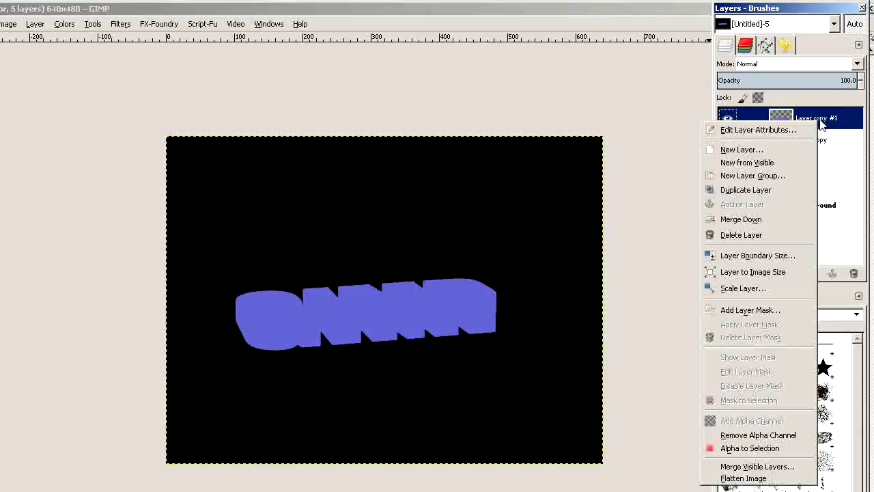
pyautogui.click(766, 219)
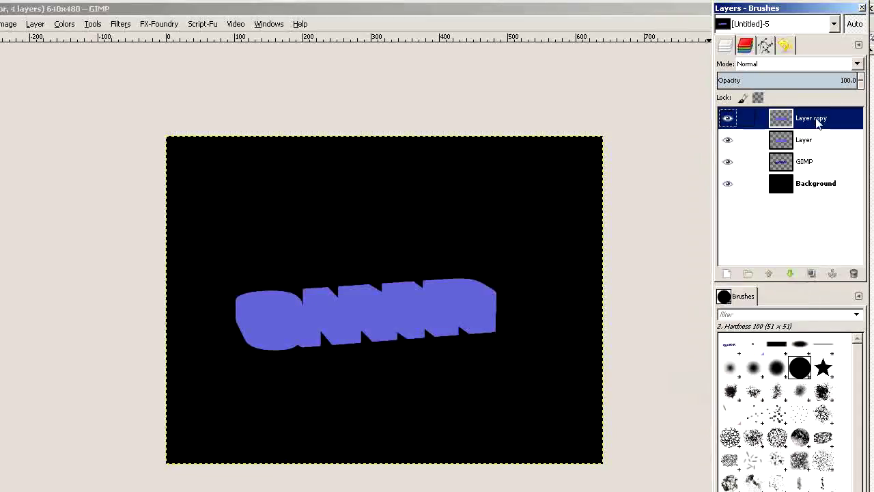
pyautogui.rightClick(819, 121)
pyautogui.click(768, 219)
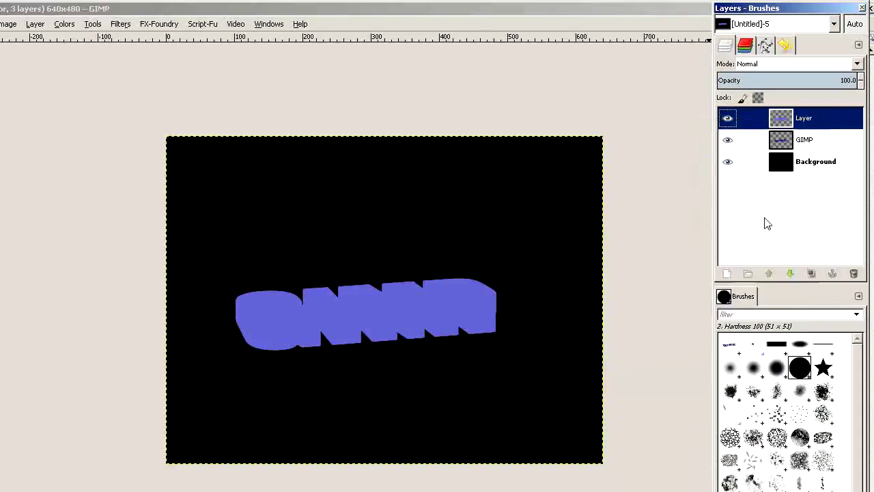
pyautogui.click(789, 273)
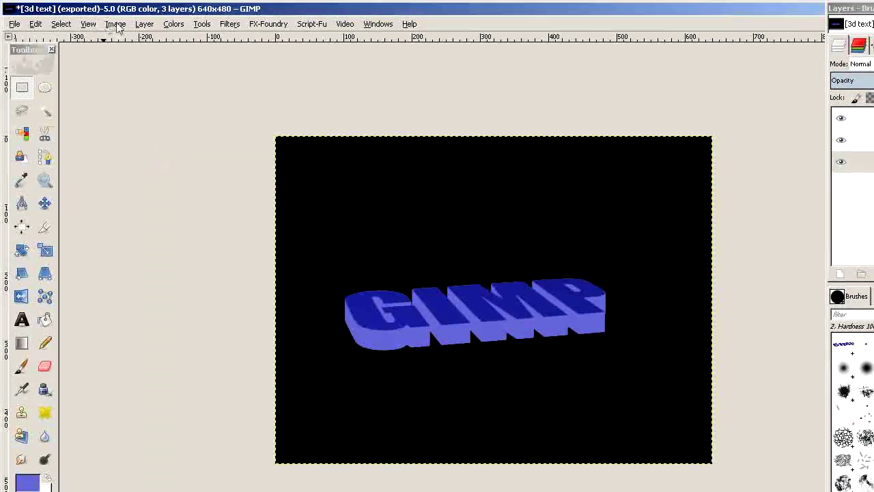
# - Merge all visible layers with Expanded as necessary, flattening the blue 3D GIMP text onto black
pyautogui.click(116, 24)
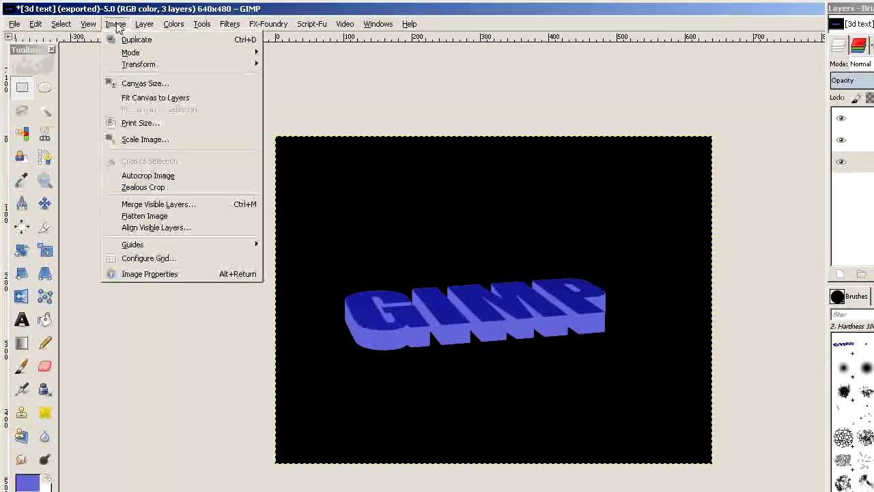
pyautogui.click(151, 203)
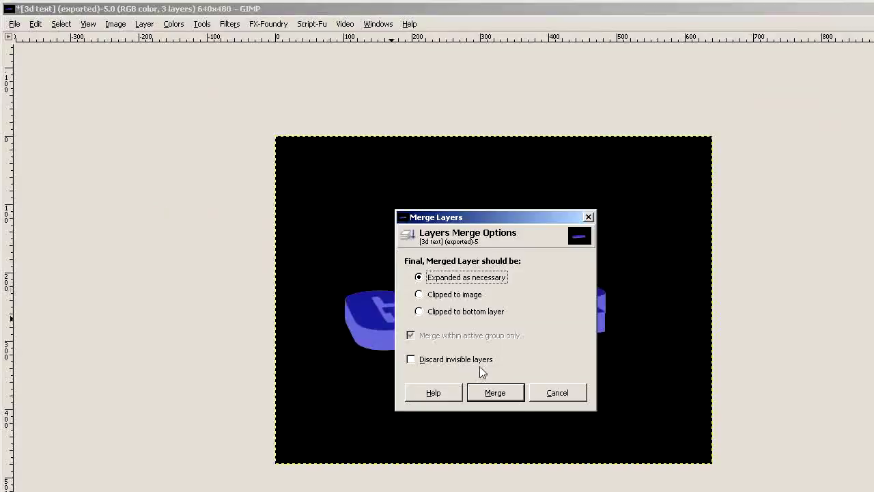
pyautogui.click(510, 394)
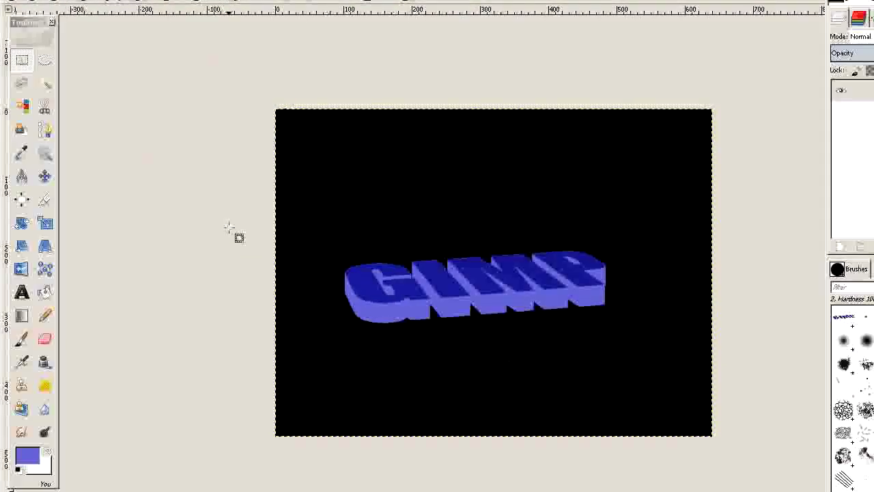